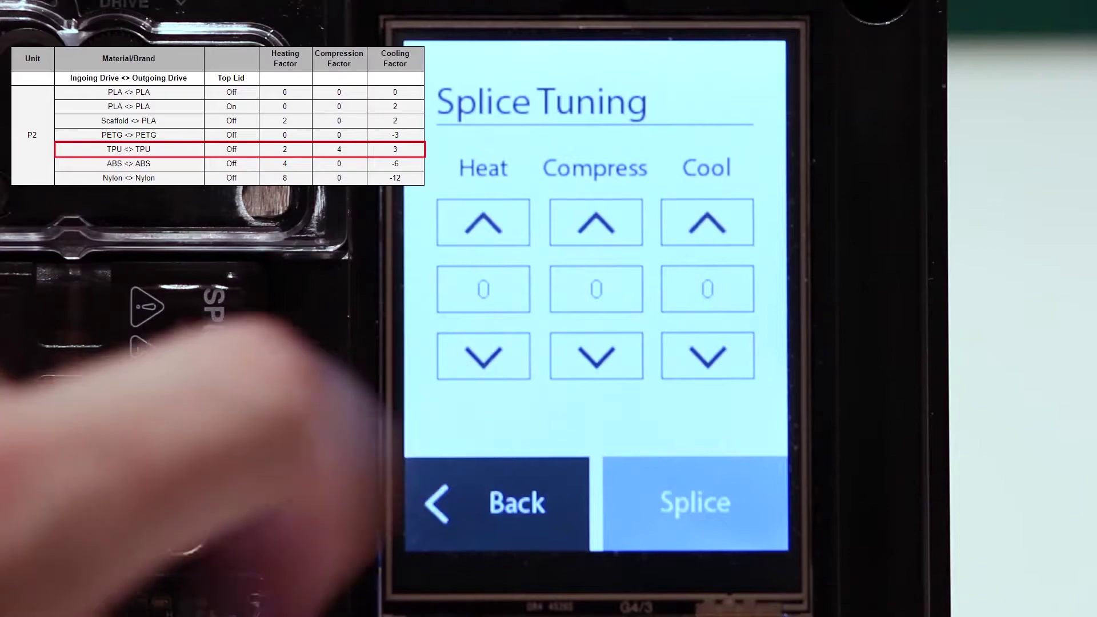
{"action": "left_click", "coordinate": [484, 222]}
{"action": "left_click", "coordinate": [483, 222]}
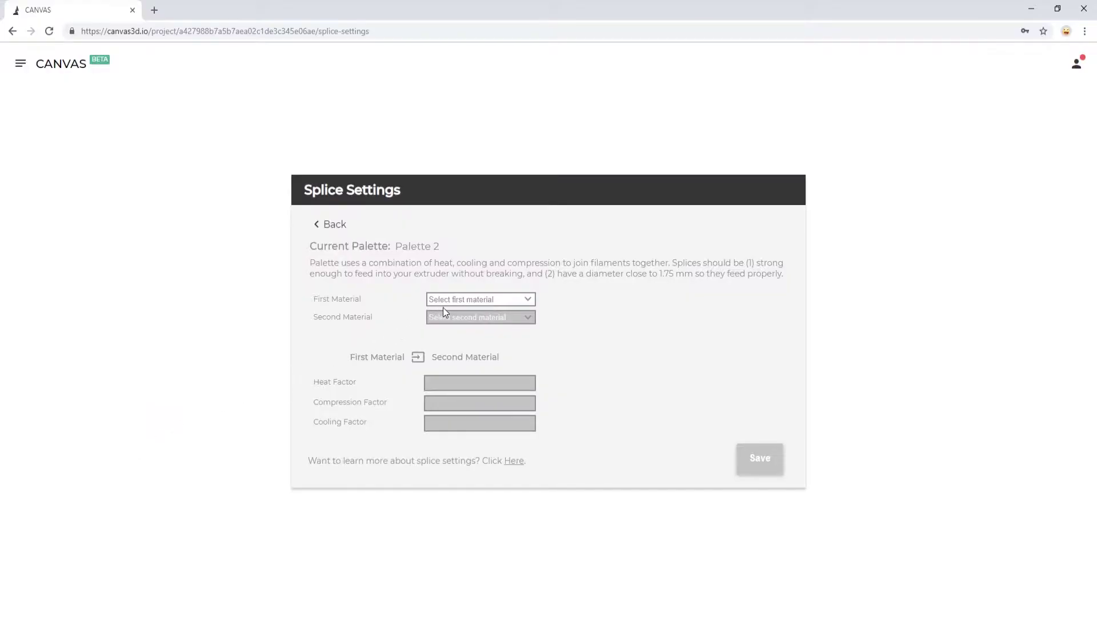
Select TPU as both the first and second splice material and start editing the heat and compression factors.
{"action": "left_click", "coordinate": [446, 302]}
{"action": "left_click", "coordinate": [453, 320]}
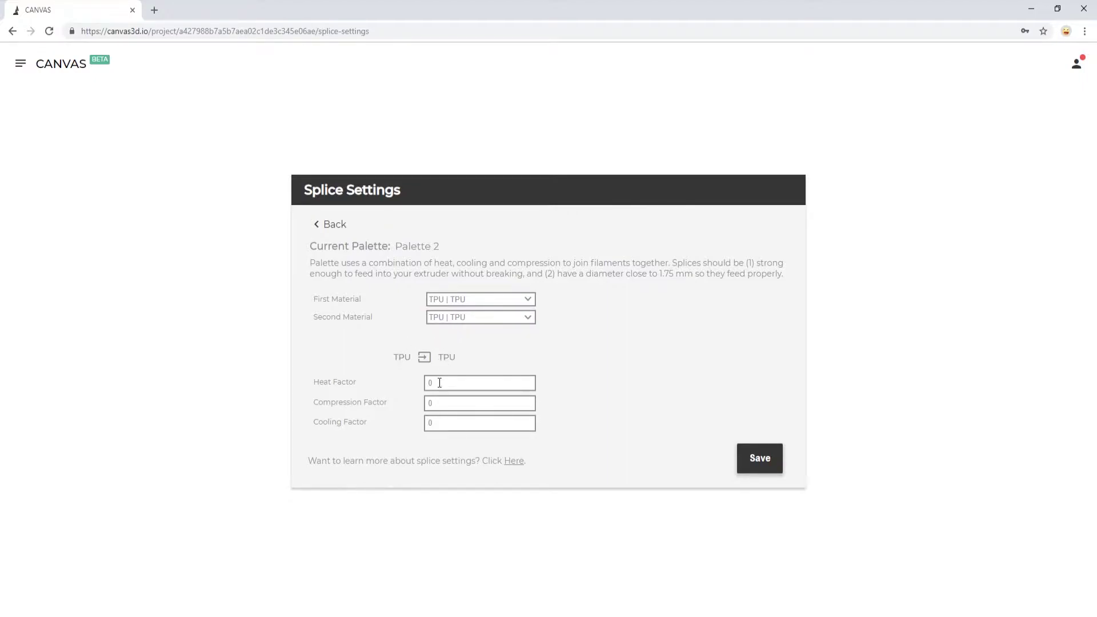
{"action": "left_click_drag", "start_coordinate": [439, 383], "coordinate": [426, 384]}
{"action": "double_click", "coordinate": [431, 401]}
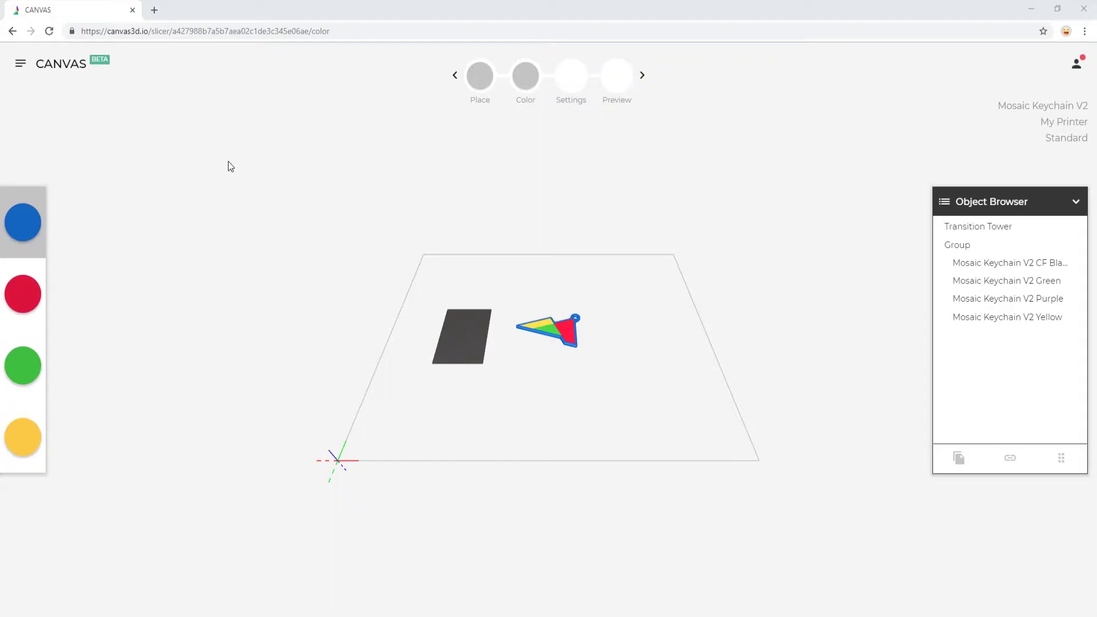
Add a new material for the blue input, named PolyFlex, with its type set to TPU.
{"action": "left_click", "coordinate": [22, 235]}
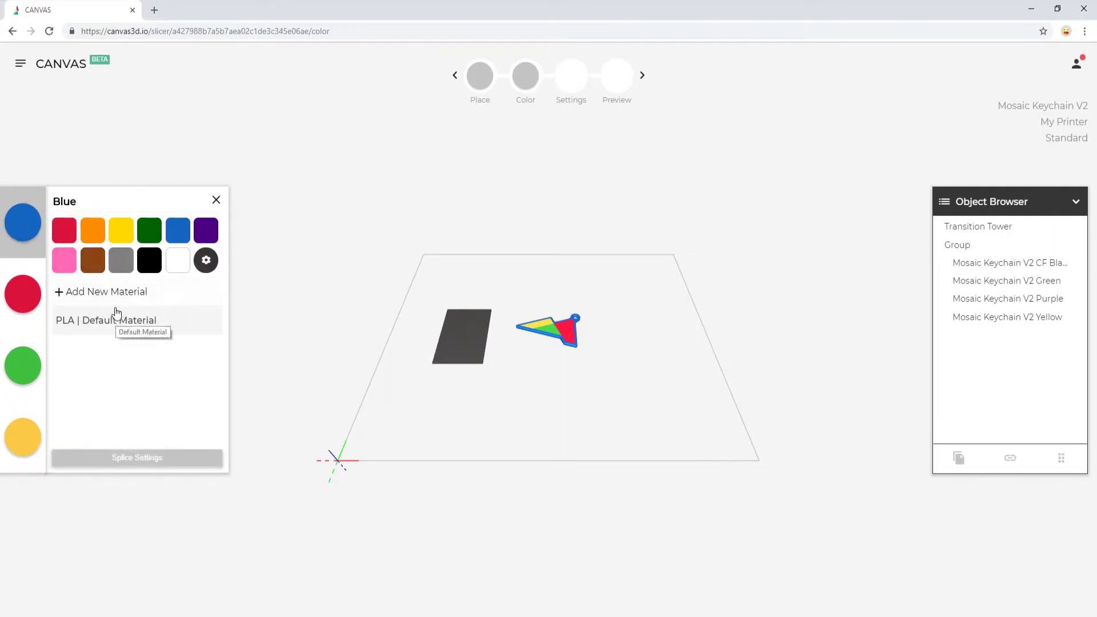
{"action": "left_click", "coordinate": [106, 292]}
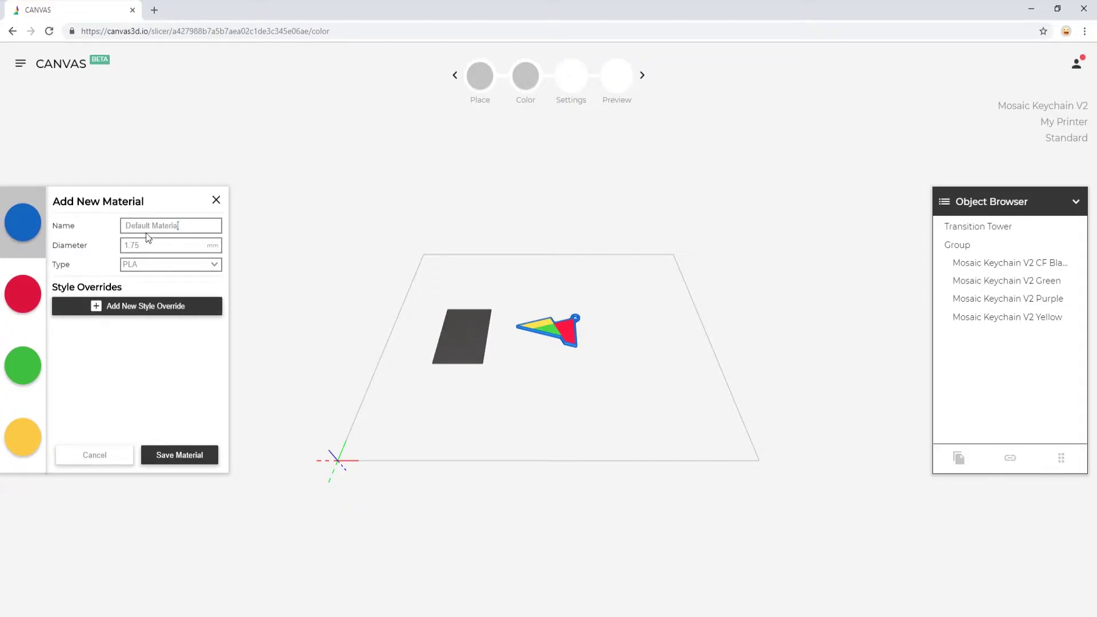
{"action": "type", "text": "PolyFlex"}
{"action": "left_click", "coordinate": [160, 265]}
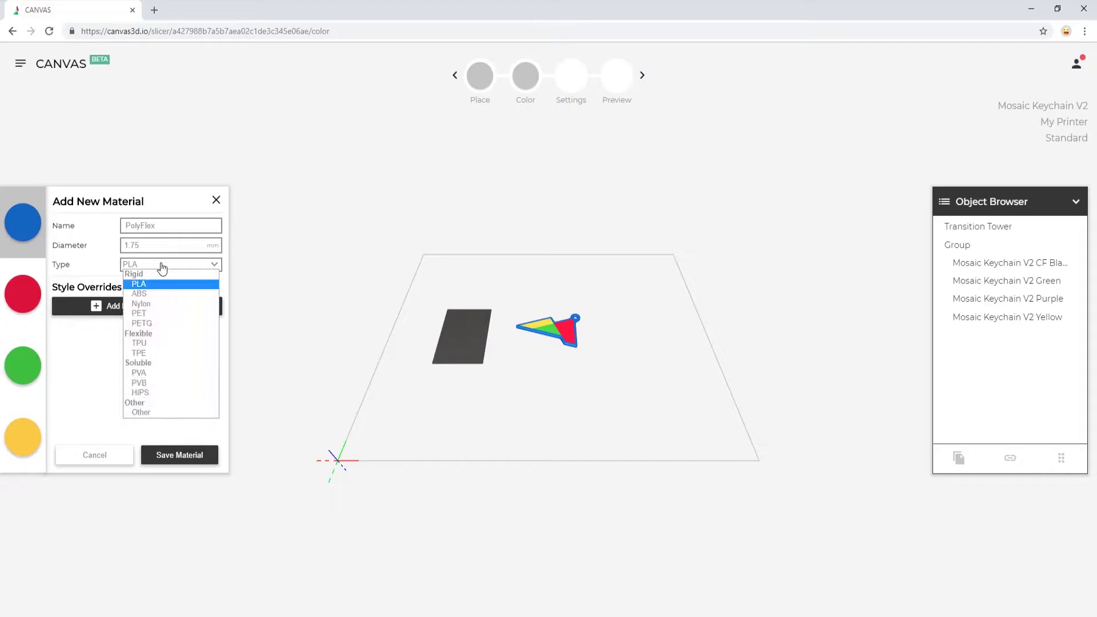
{"action": "left_click", "coordinate": [147, 342]}
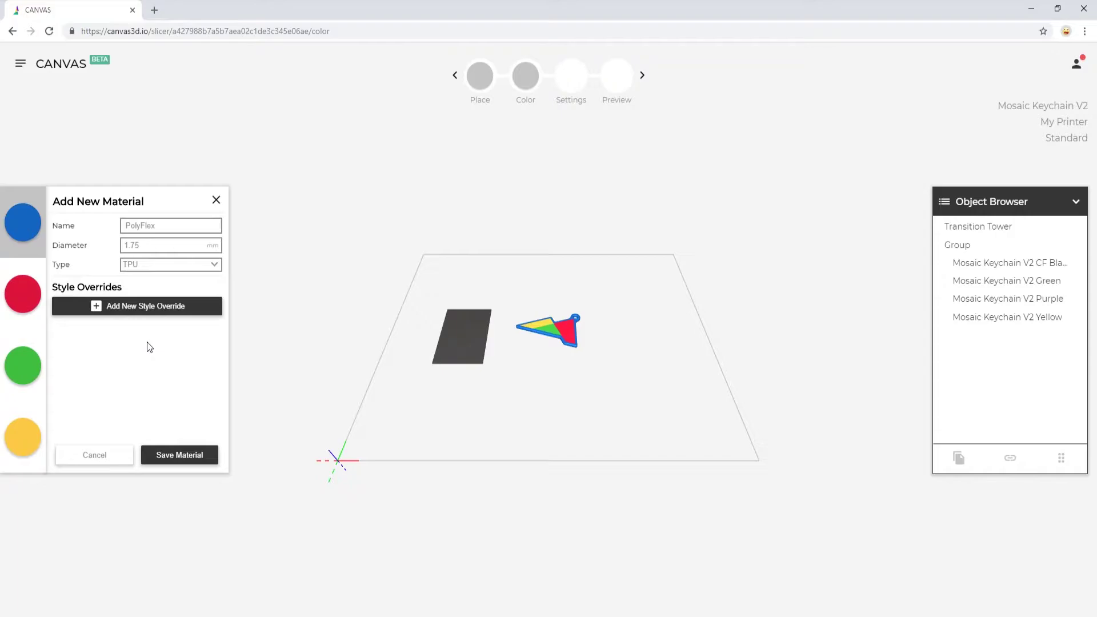
Add a print temperature style override of 230 °C to PolyFlex, save the material and open the splice settings.
{"action": "left_click", "coordinate": [147, 307]}
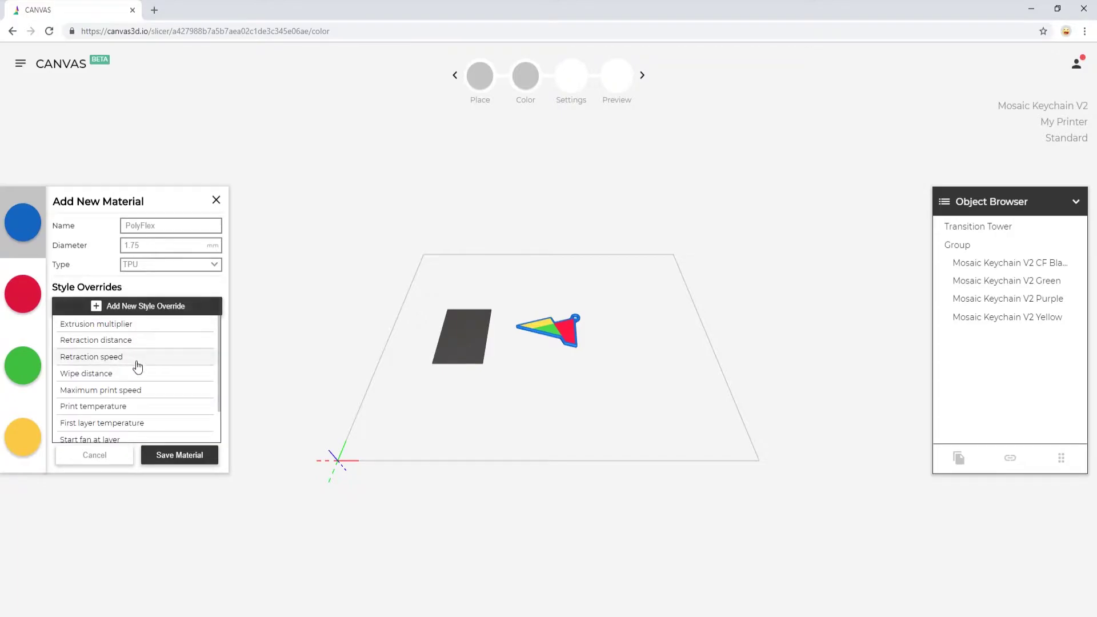
{"action": "scroll", "coordinate": [138, 366], "scroll_direction": "down", "scroll_amount": 1}
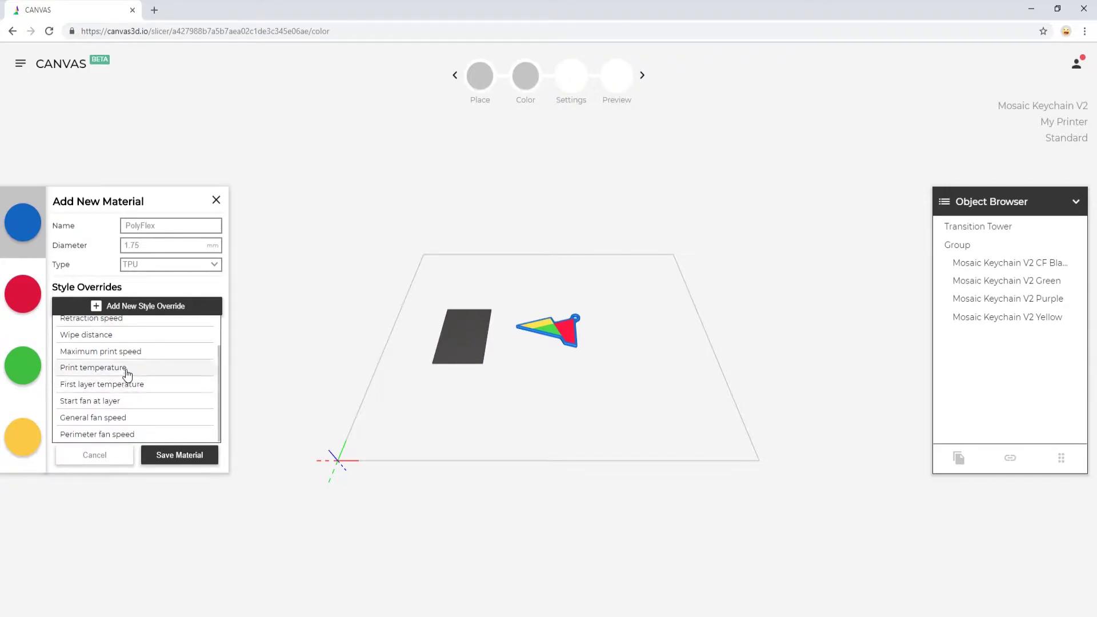
{"action": "left_click", "coordinate": [127, 369]}
{"action": "left_click_drag", "start_coordinate": [178, 333], "coordinate": [153, 336]}
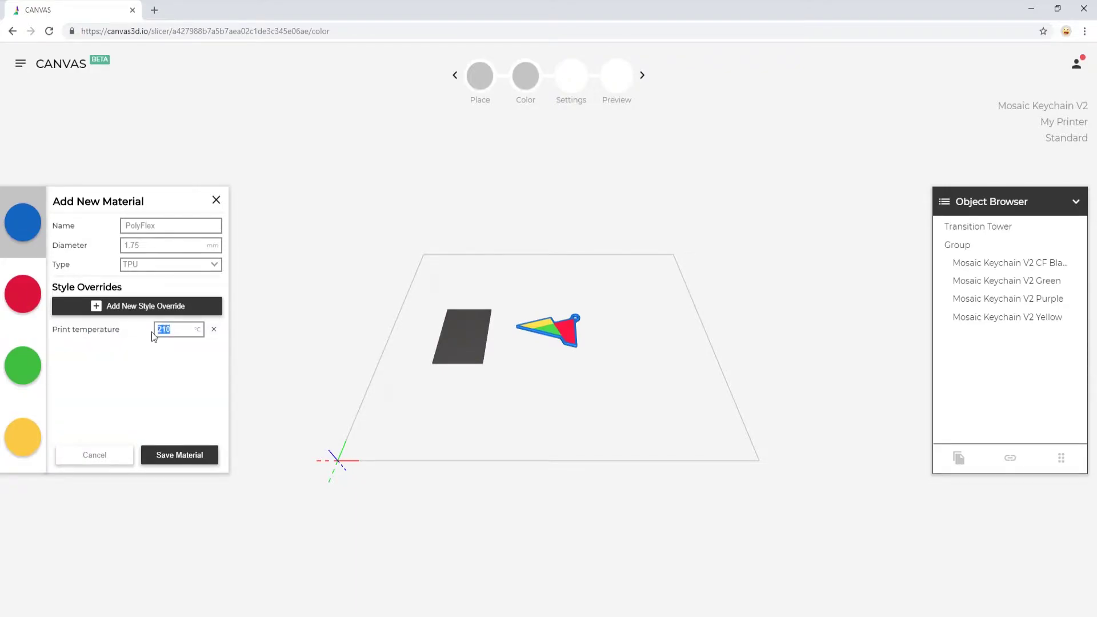
{"action": "type", "text": "230"}
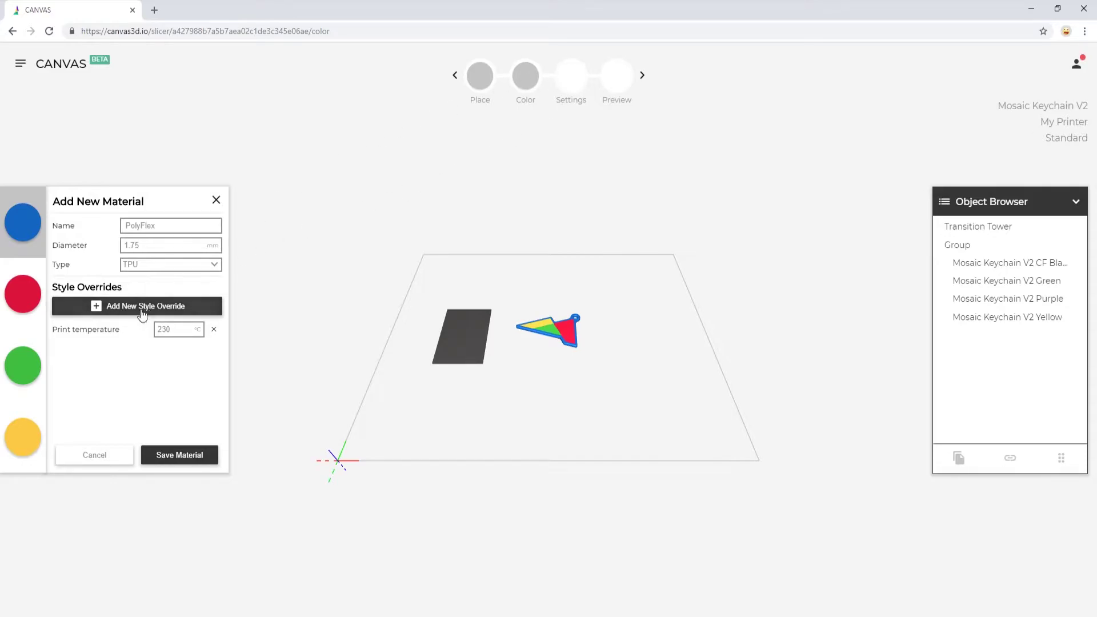
{"action": "left_click", "coordinate": [166, 456]}
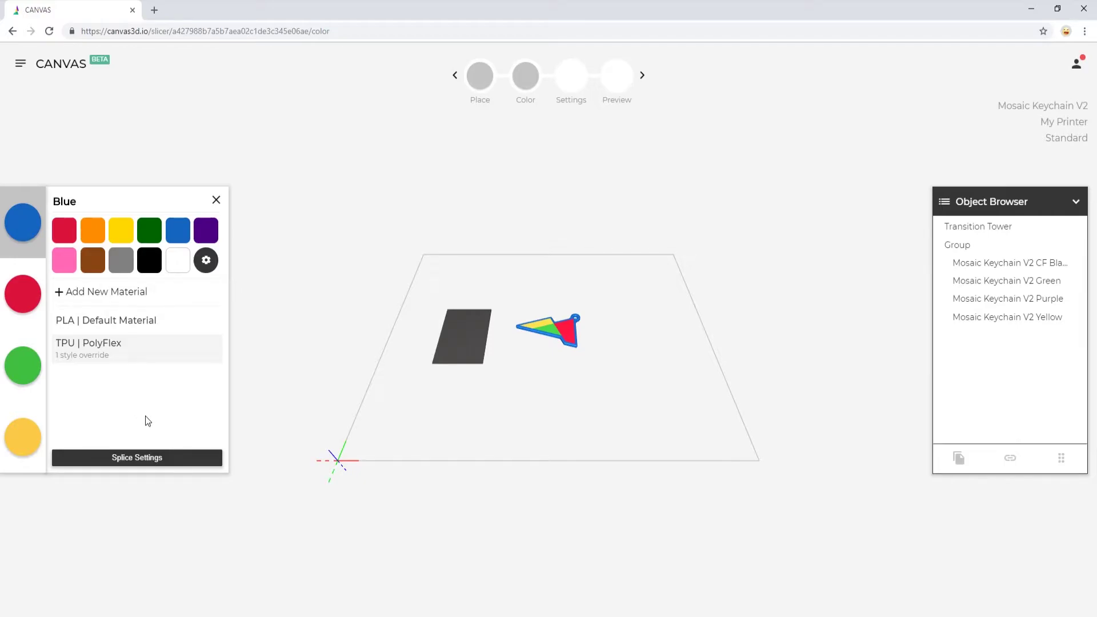
{"action": "left_click", "coordinate": [151, 458]}
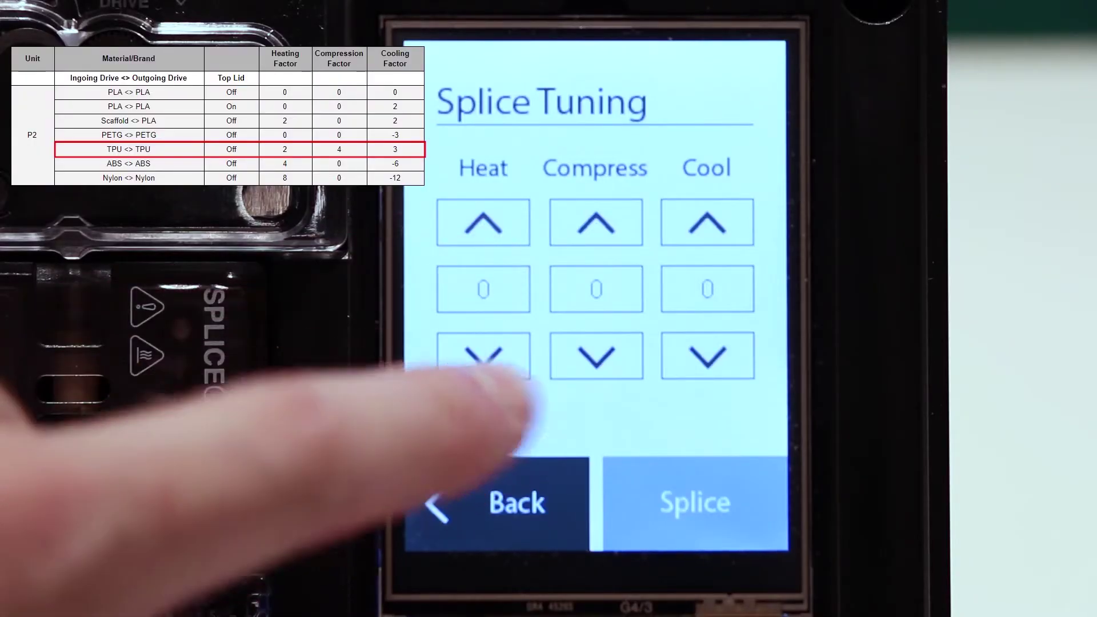
{"action": "left_click", "coordinate": [484, 222]}
{"action": "left_click", "coordinate": [484, 222]}
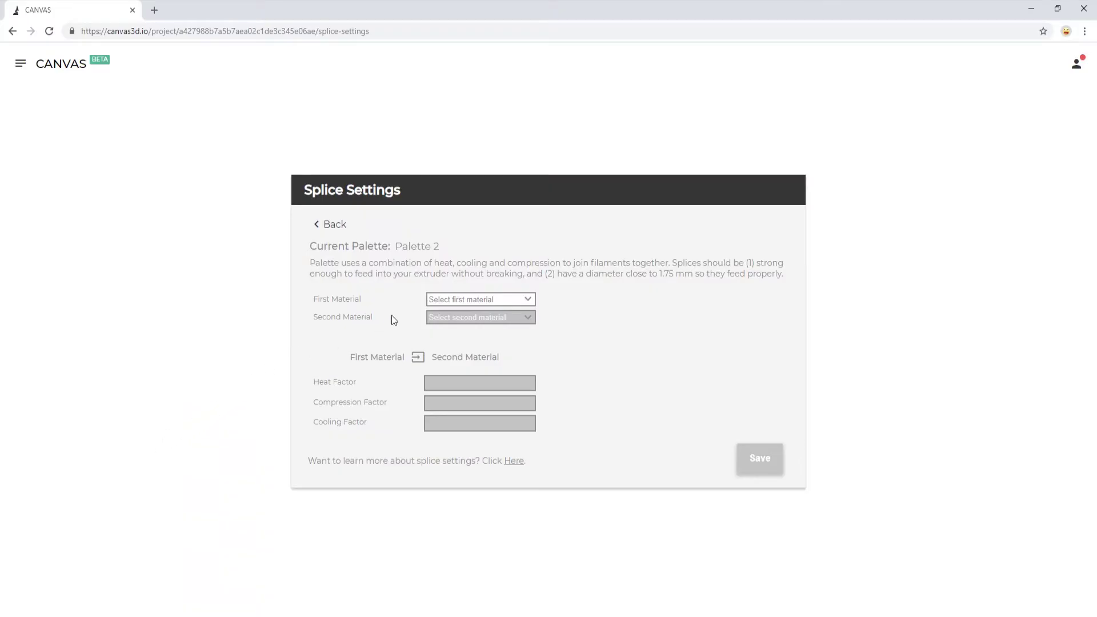
Save splice settings for PolyFlex to PolyFlex with heat factor 2, compression factor 4 and cooling factor 3.
{"action": "left_click", "coordinate": [448, 299]}
{"action": "left_click", "coordinate": [451, 318]}
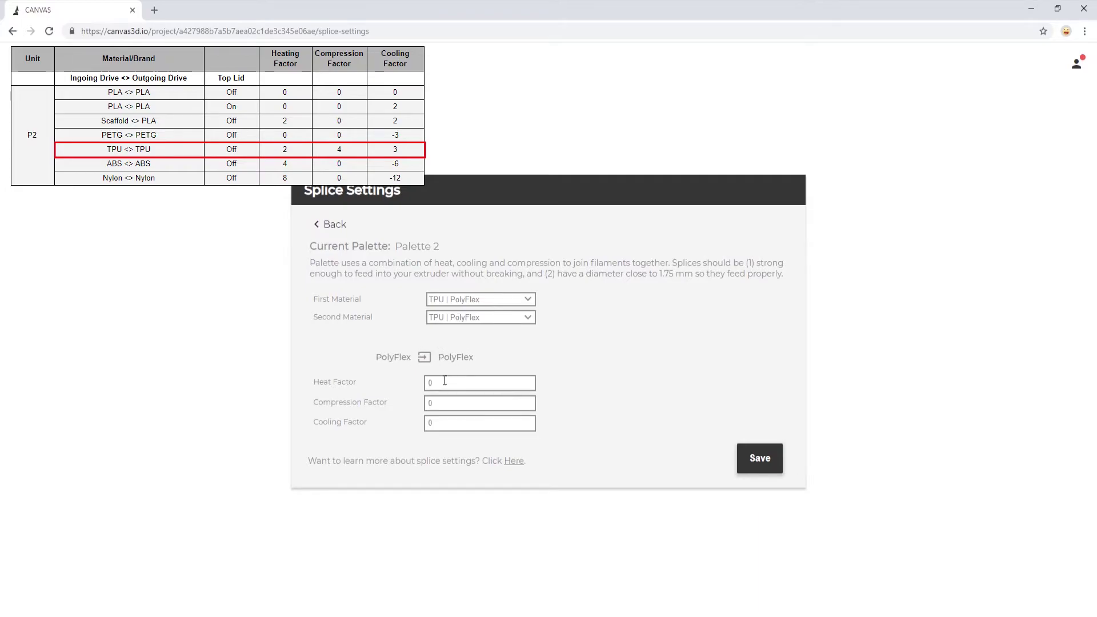
{"action": "left_click_drag", "start_coordinate": [440, 383], "coordinate": [422, 404]}
{"action": "type", "text": "2"}
{"action": "left_click", "coordinate": [442, 423]}
{"action": "type", "text": "3"}
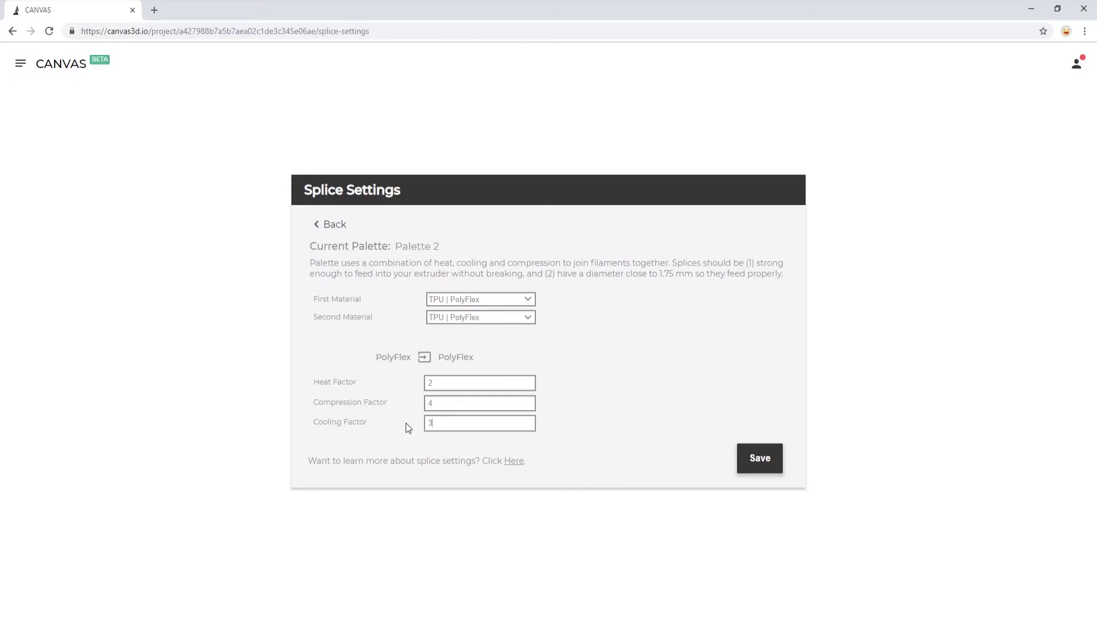
{"action": "left_click", "coordinate": [749, 458]}
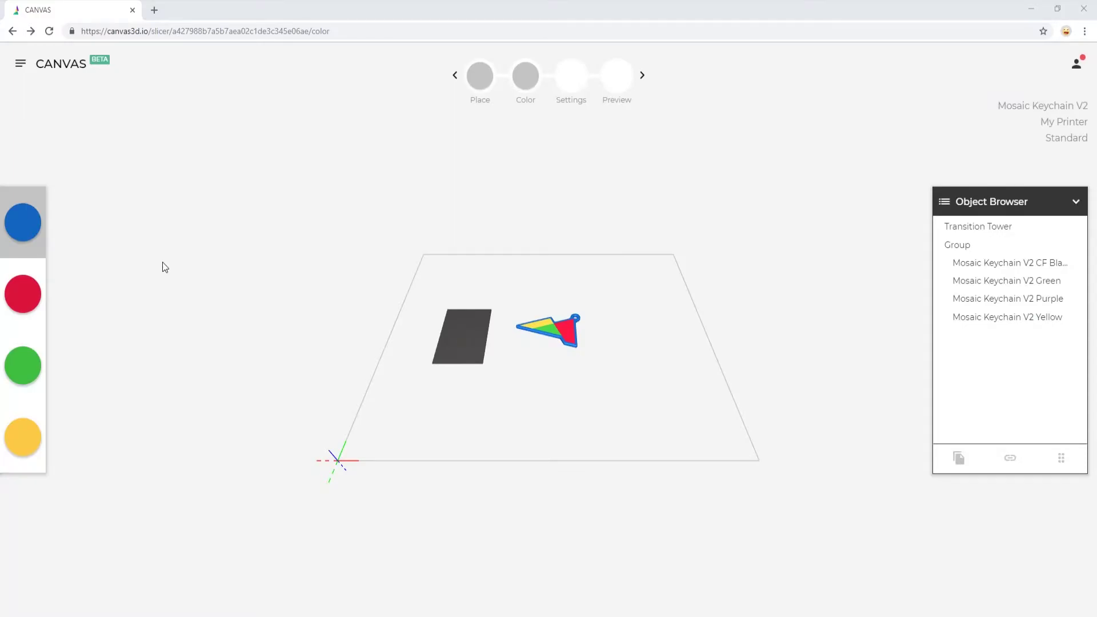
Open the splice settings from the blue input and select PVA as first material and PLA as second material.
{"action": "left_click", "coordinate": [34, 238]}
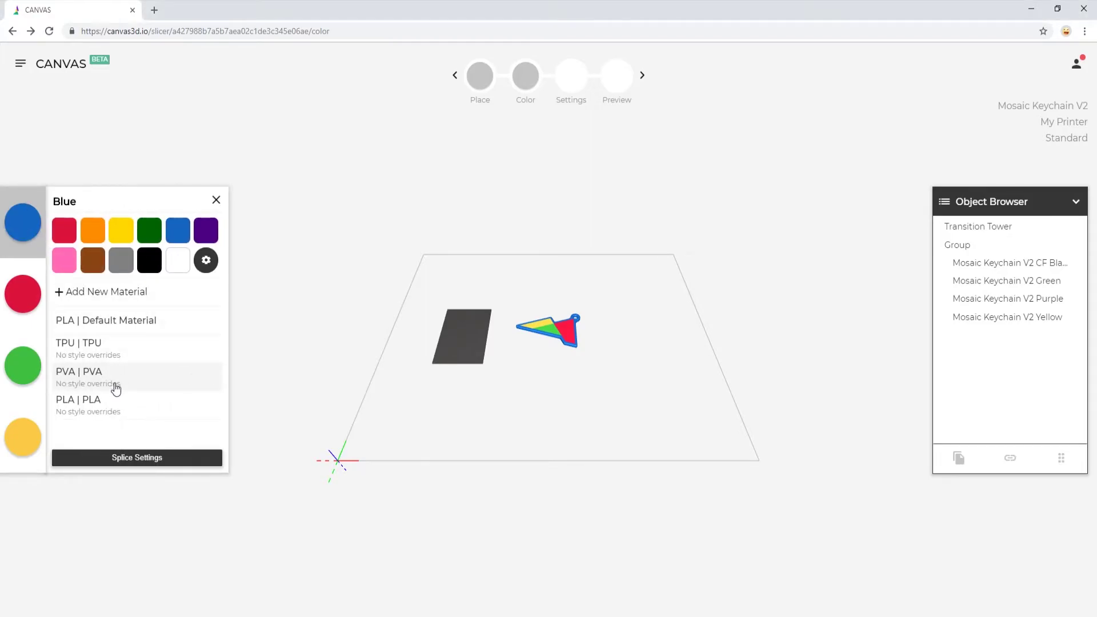
{"action": "left_click", "coordinate": [144, 460]}
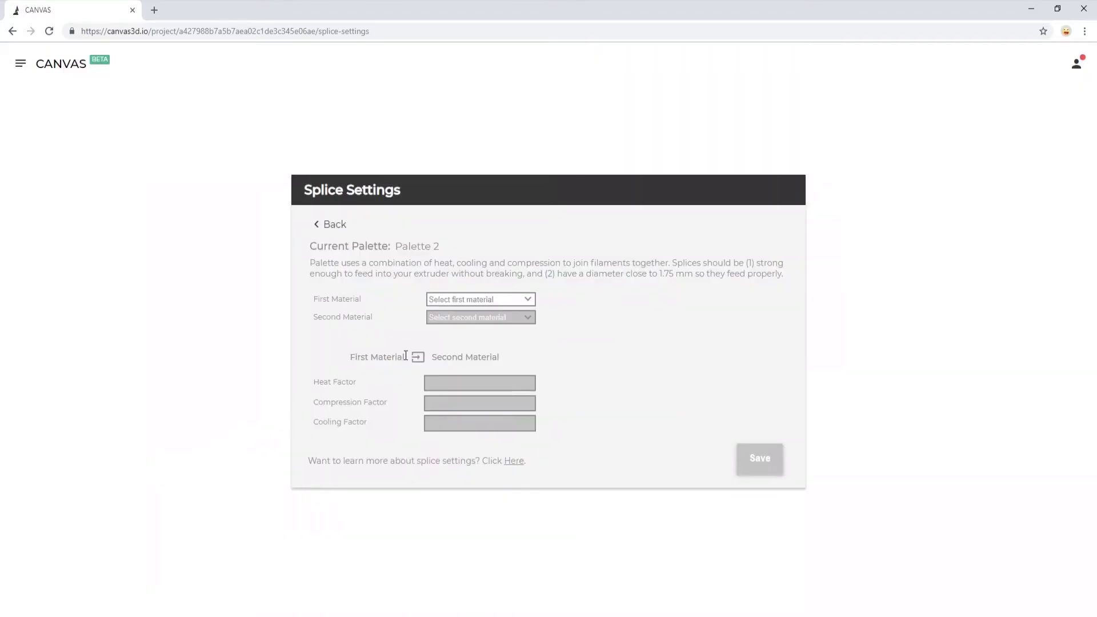
{"action": "left_click", "coordinate": [487, 303]}
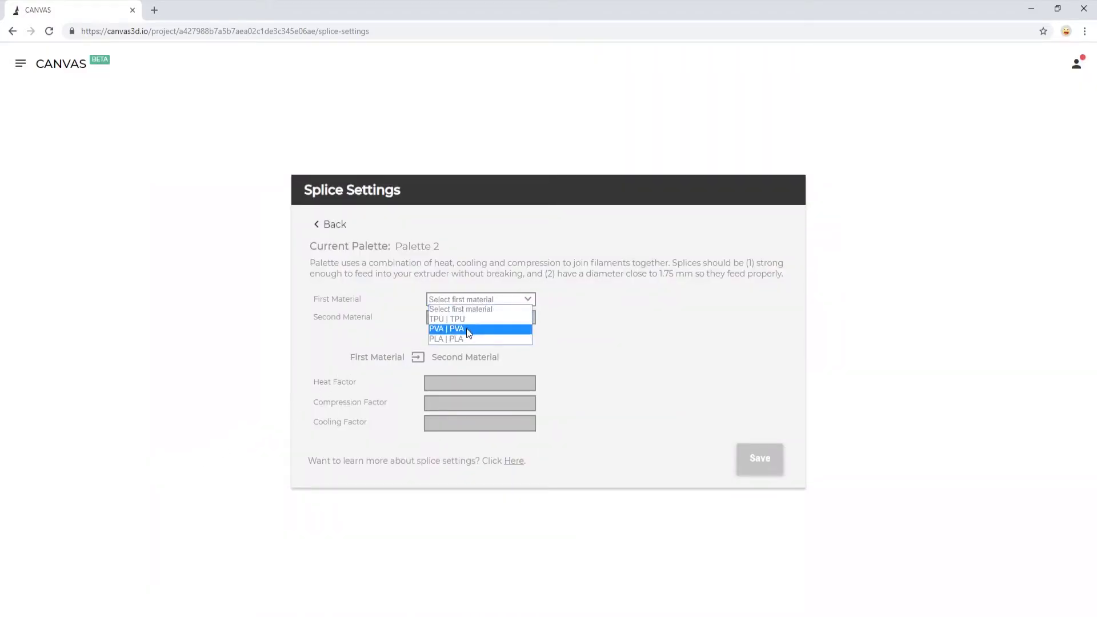
{"action": "left_click", "coordinate": [466, 328]}
{"action": "left_click", "coordinate": [467, 325]}
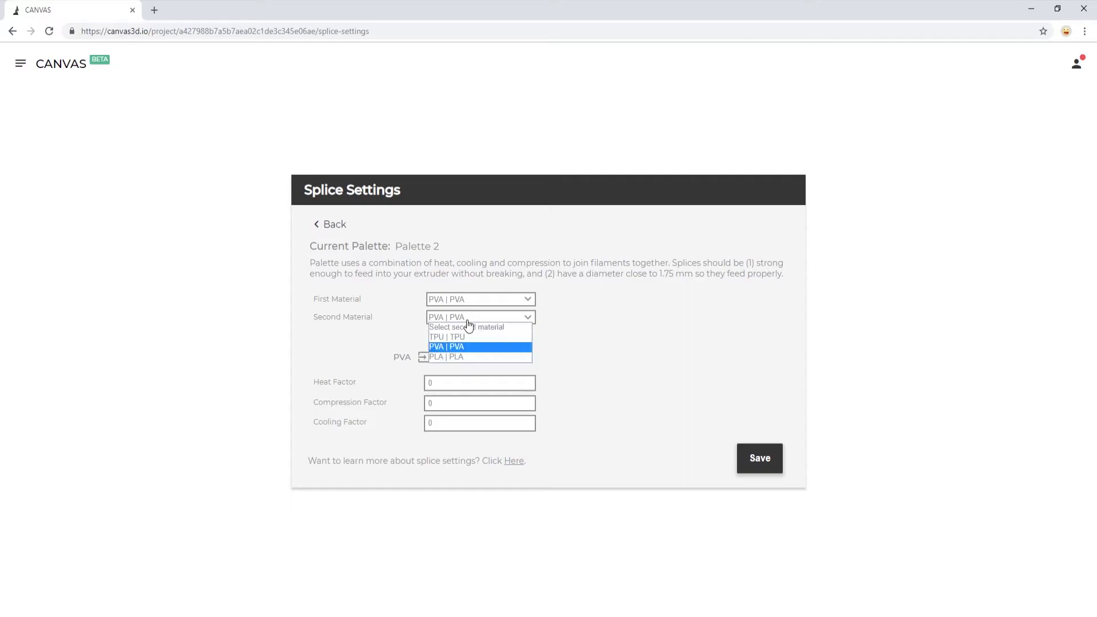
{"action": "left_click", "coordinate": [460, 356]}
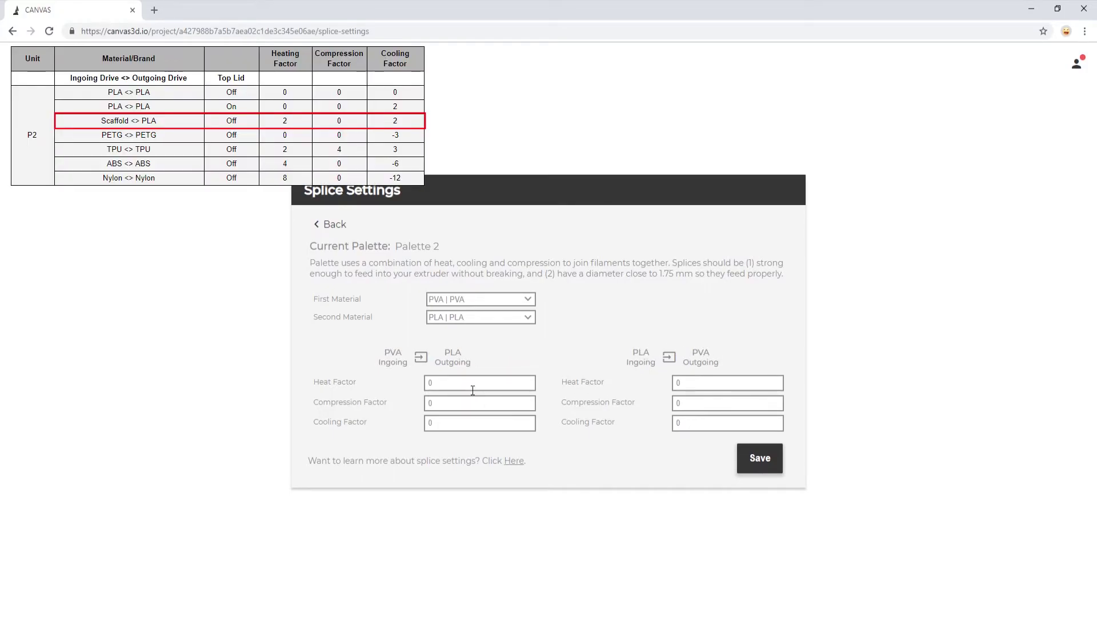
Set the heat and cooling factors to 2 for both PVA-to-PLA and PLA-to-PVA splices, and save them.
{"action": "double_click", "coordinate": [431, 384]}
{"action": "type", "text": "2"}
{"action": "double_click", "coordinate": [430, 423]}
{"action": "type", "text": "2"}
{"action": "type", "text": "2"}
{"action": "left_click_drag", "start_coordinate": [685, 422], "coordinate": [665, 424]}
{"action": "type", "text": "2"}
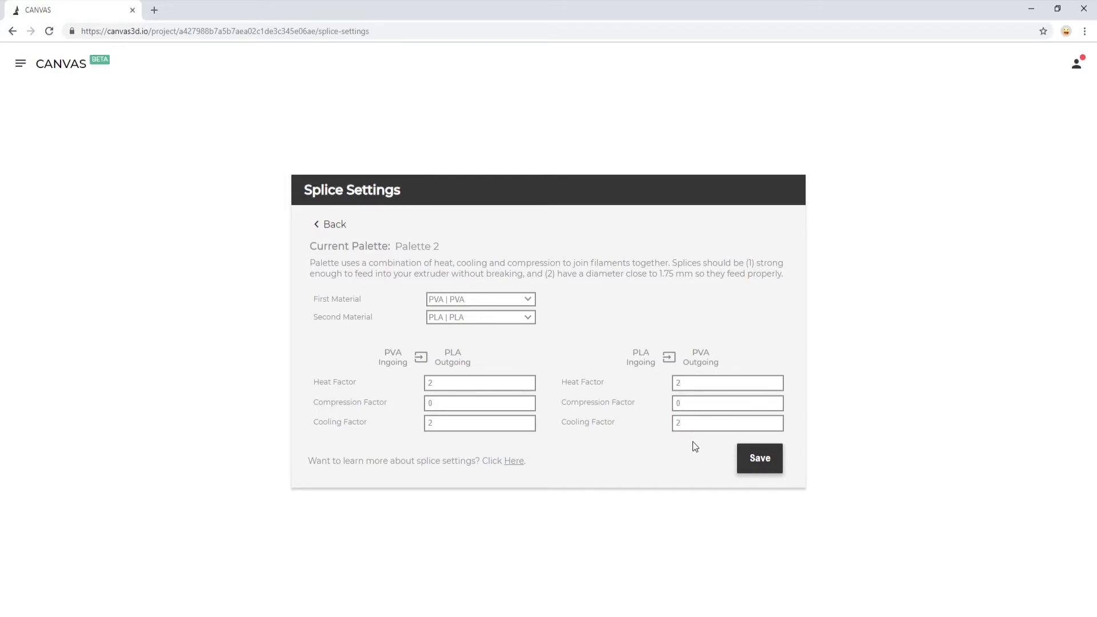
{"action": "left_click", "coordinate": [754, 464]}
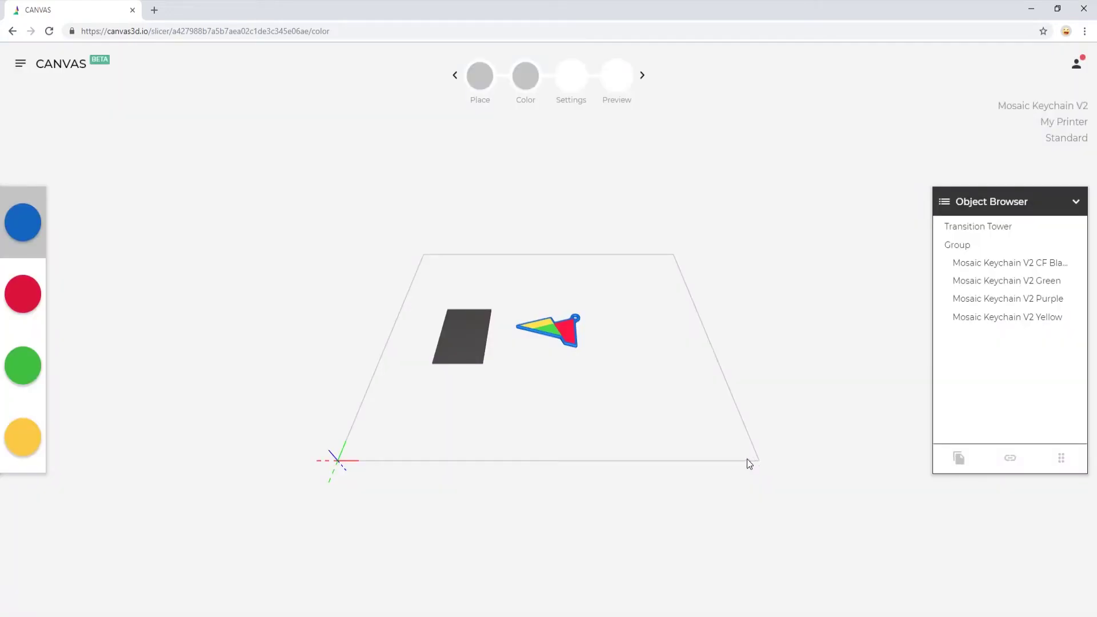
{"action": "left_click", "coordinate": [40, 240]}
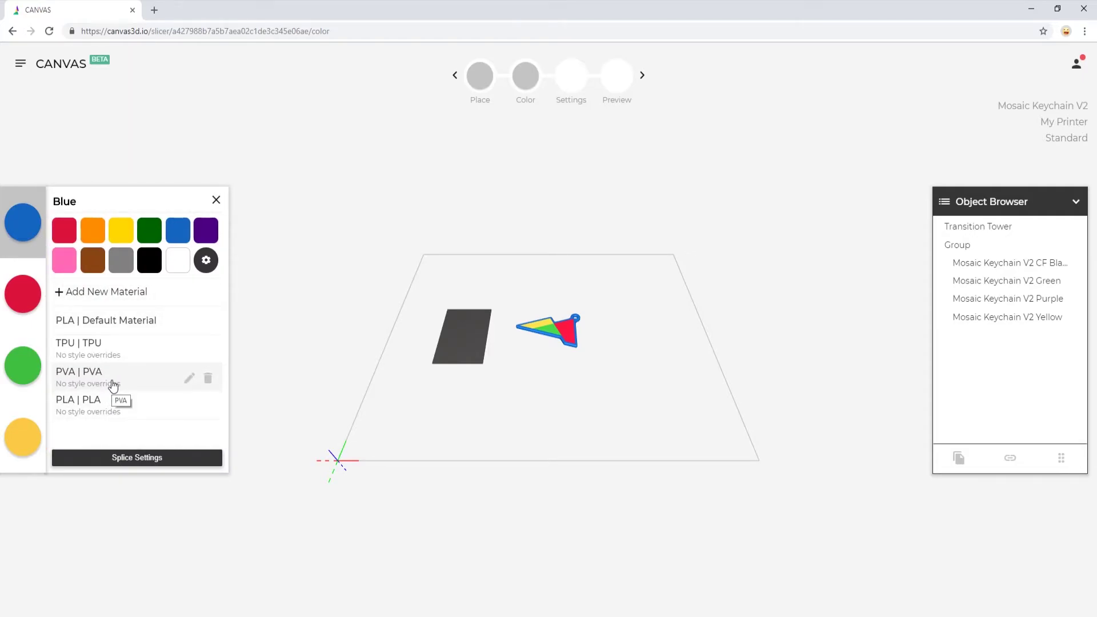
{"action": "left_click", "coordinate": [283, 300]}
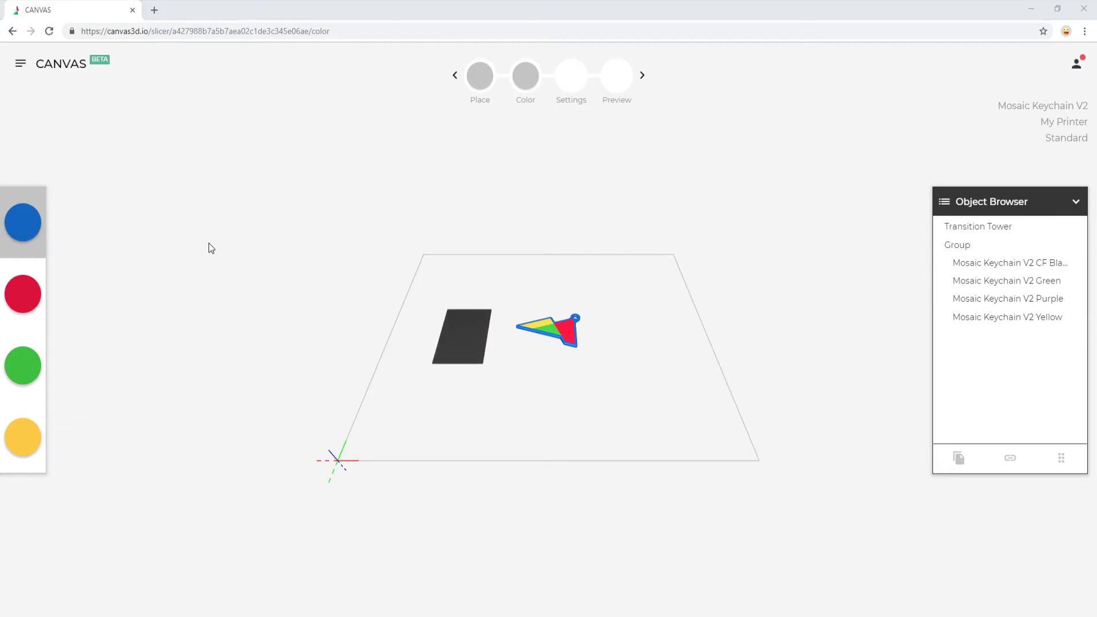
Edit the TPU material with style overrides of 30 mm/s maximum print speed and 230 °C print temperature, and save it.
{"action": "left_click", "coordinate": [40, 239]}
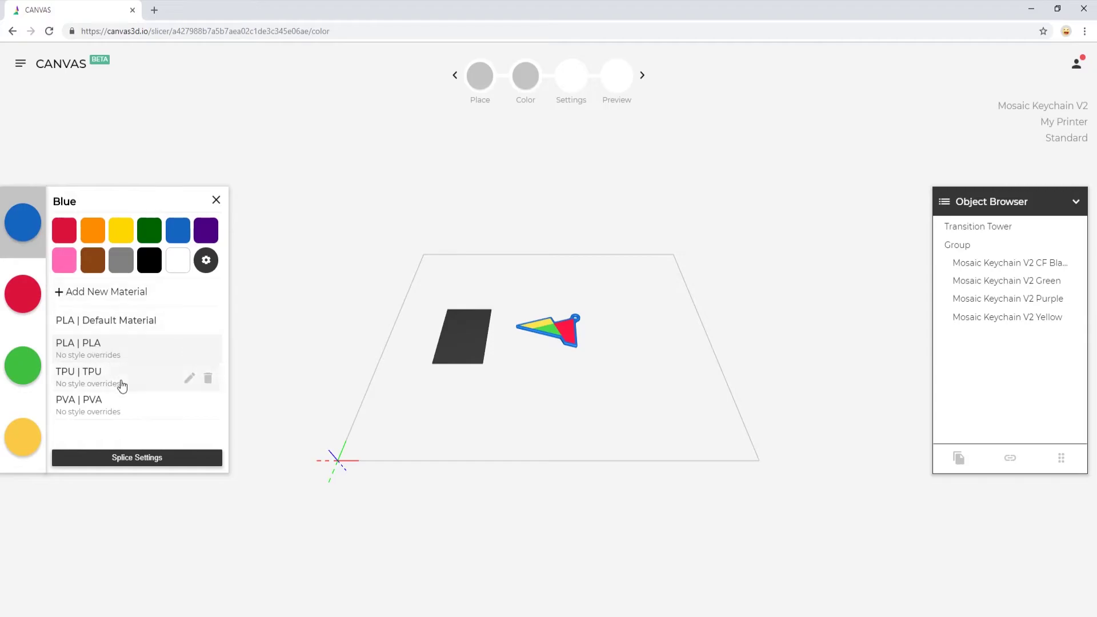
{"action": "left_click", "coordinate": [189, 379]}
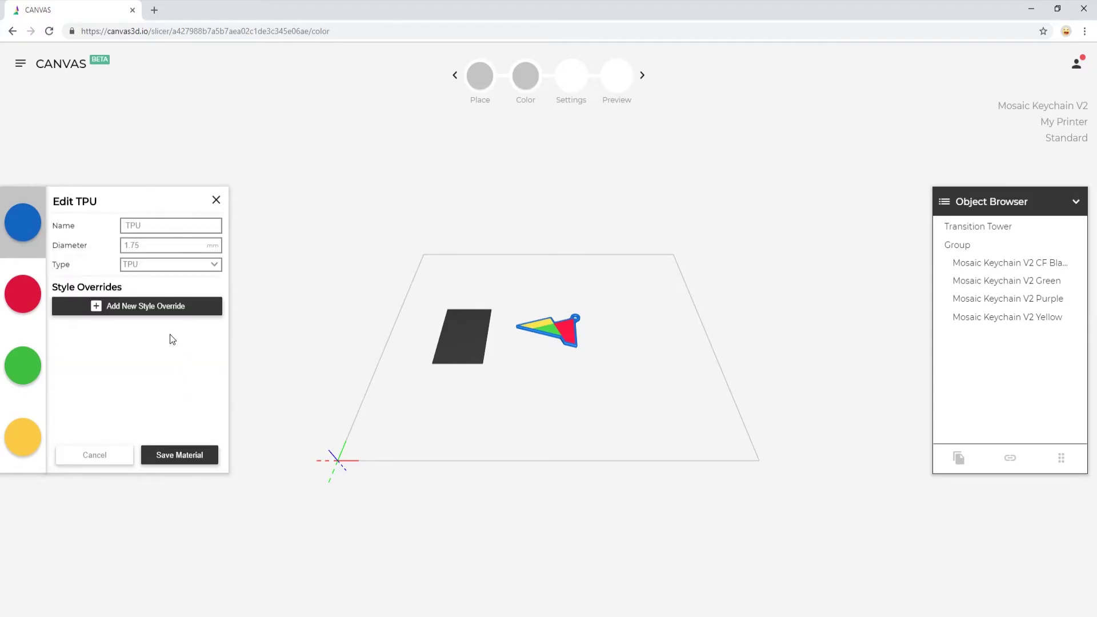
{"action": "left_click", "coordinate": [162, 314]}
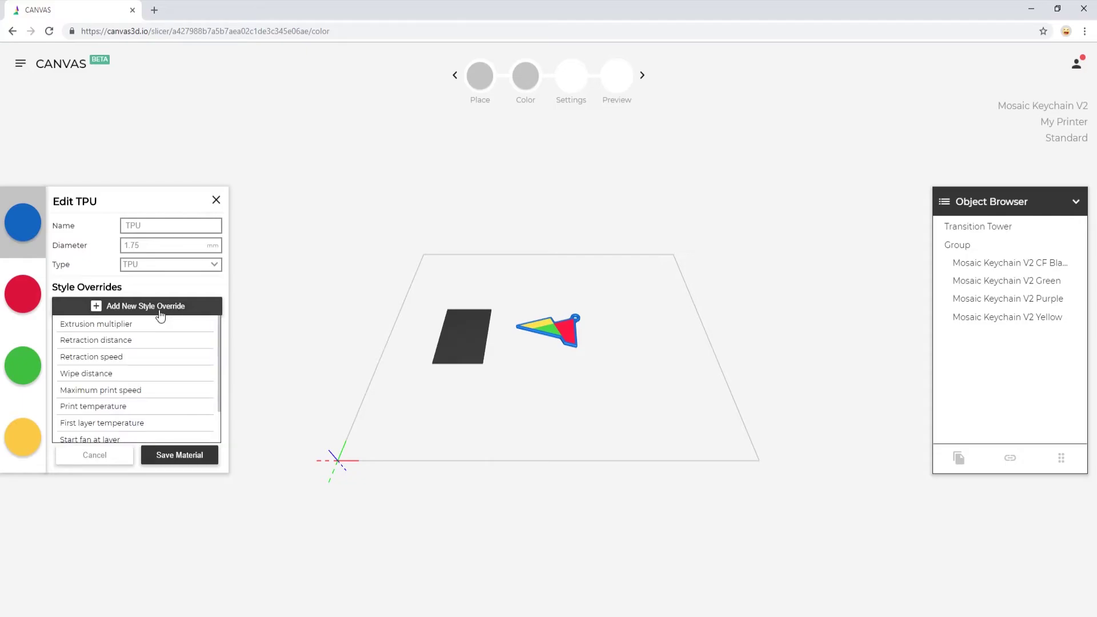
{"action": "left_click", "coordinate": [143, 391]}
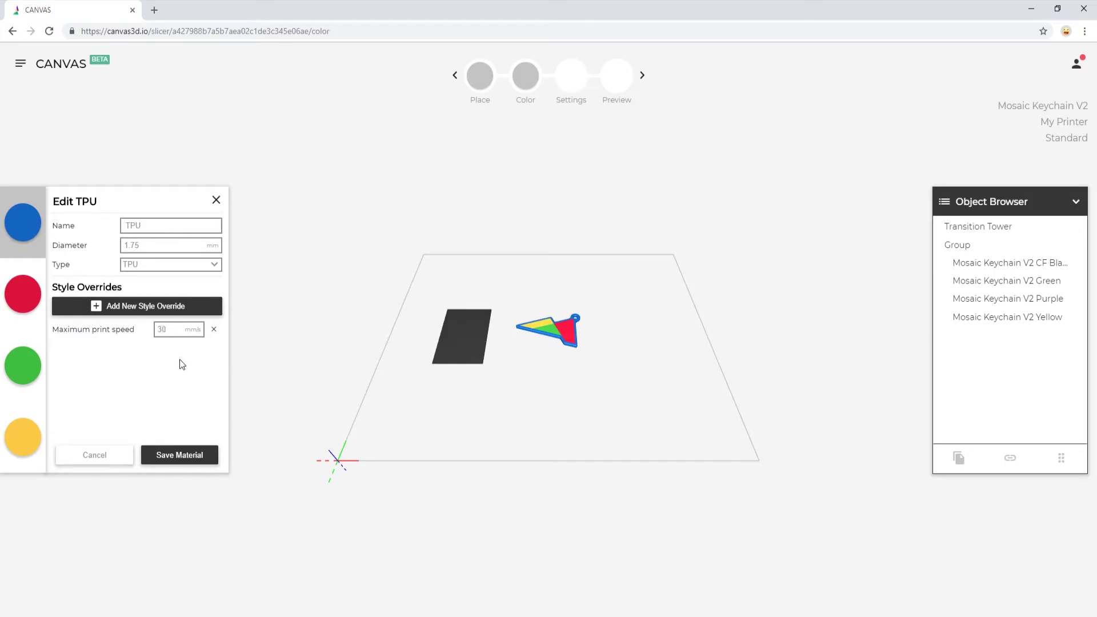
{"action": "left_click", "coordinate": [173, 311]}
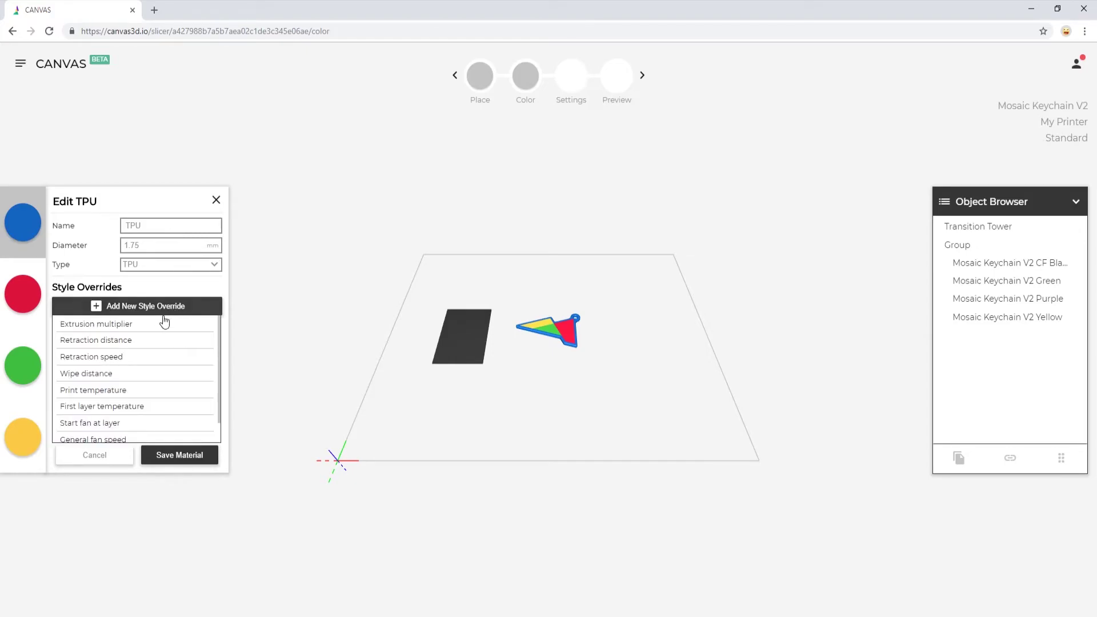
{"action": "left_click", "coordinate": [110, 391]}
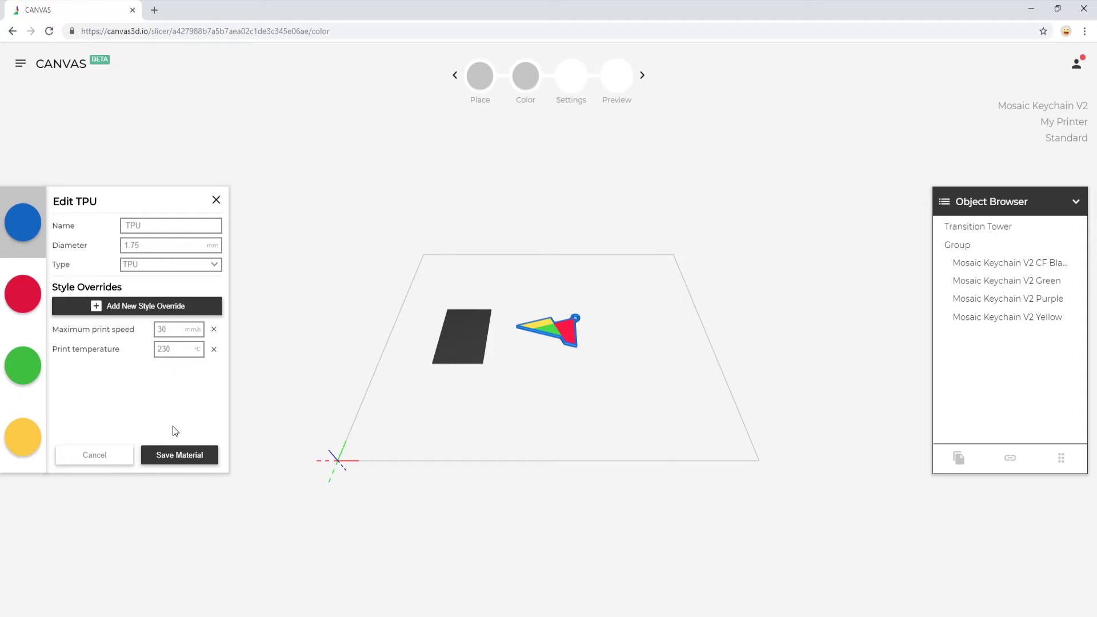
{"action": "left_click", "coordinate": [176, 455]}
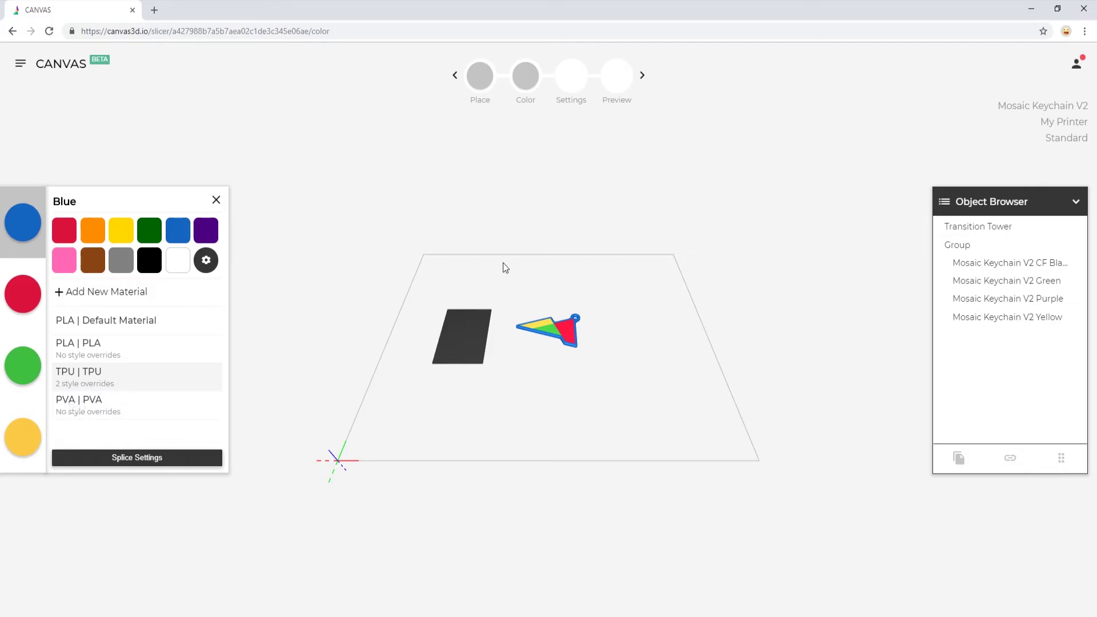
{"action": "left_click", "coordinate": [571, 88]}
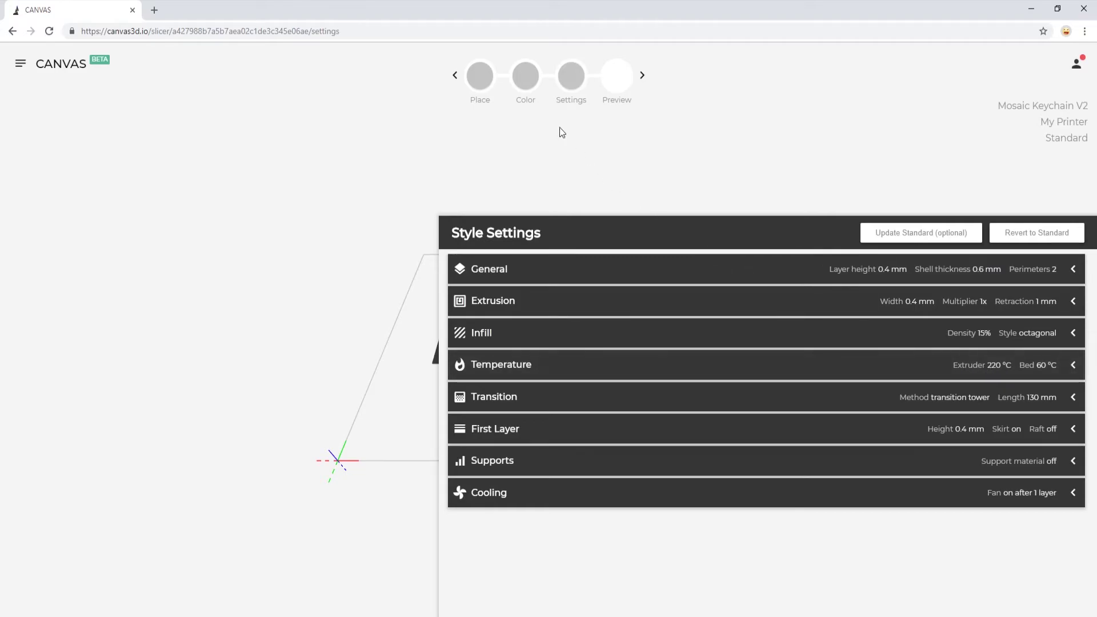
{"action": "left_click", "coordinate": [525, 91]}
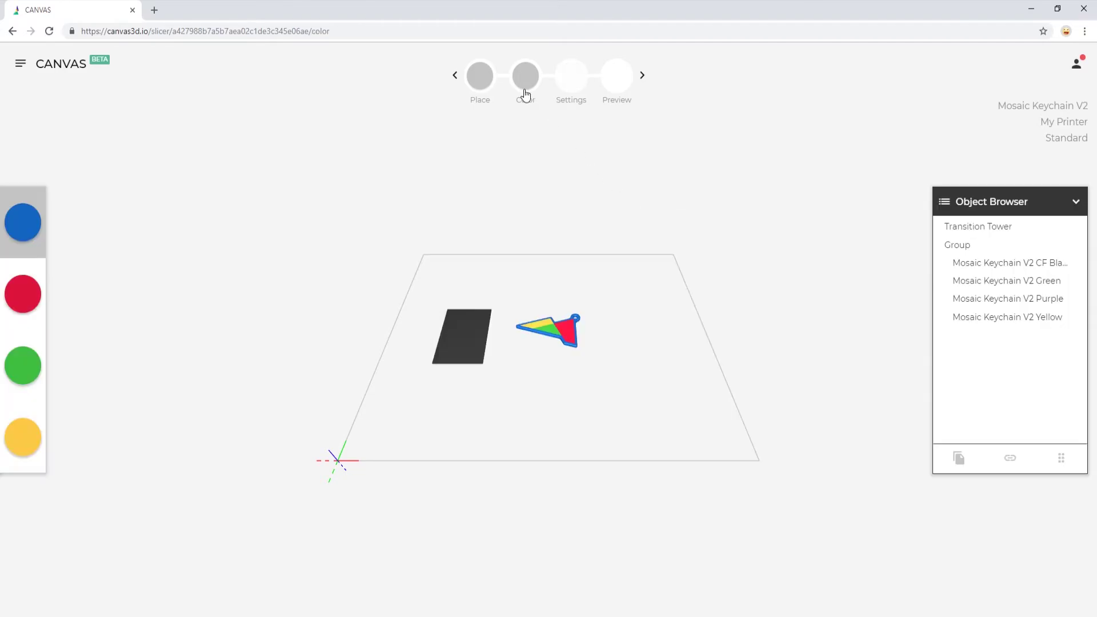
Check the blue input's material and assign the custom PLA material to the dark red input.
{"action": "left_click", "coordinate": [32, 222]}
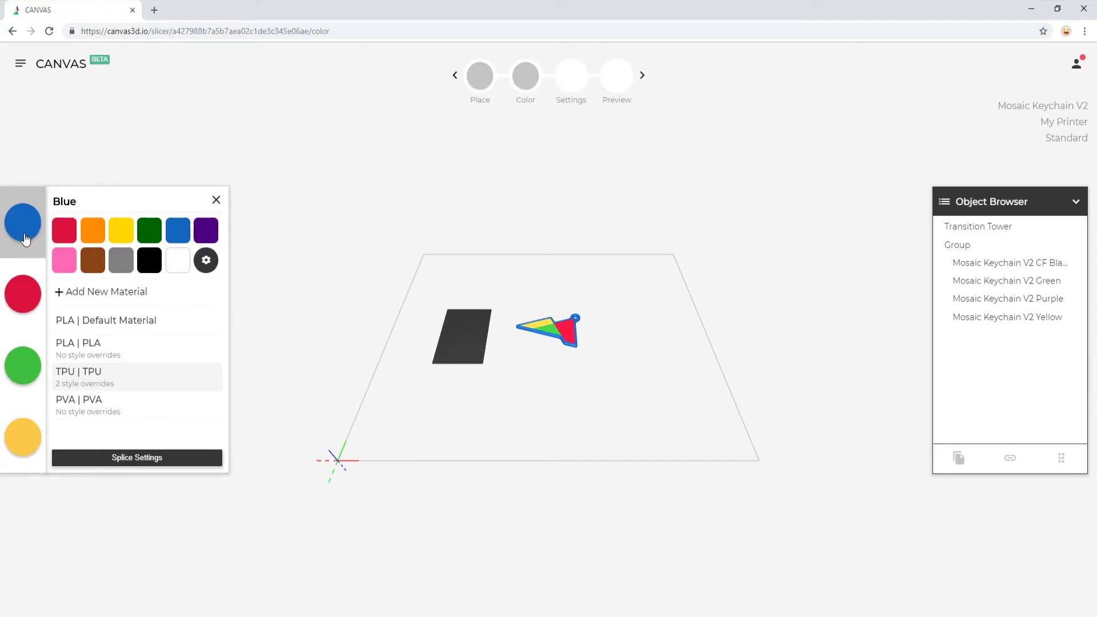
{"action": "left_click", "coordinate": [30, 292]}
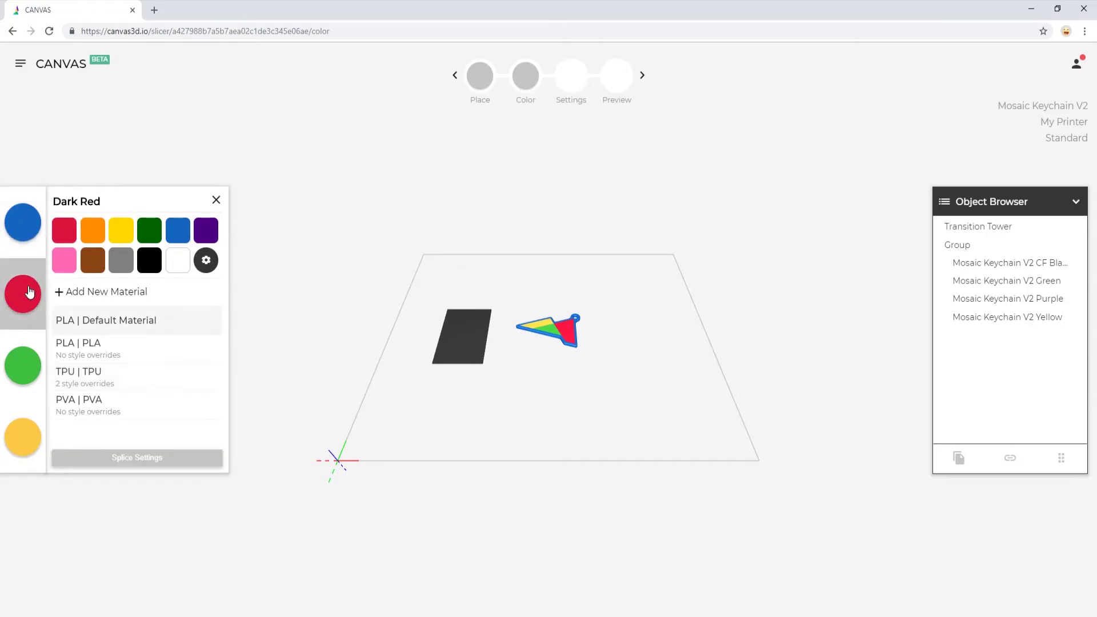
{"action": "left_click", "coordinate": [105, 350]}
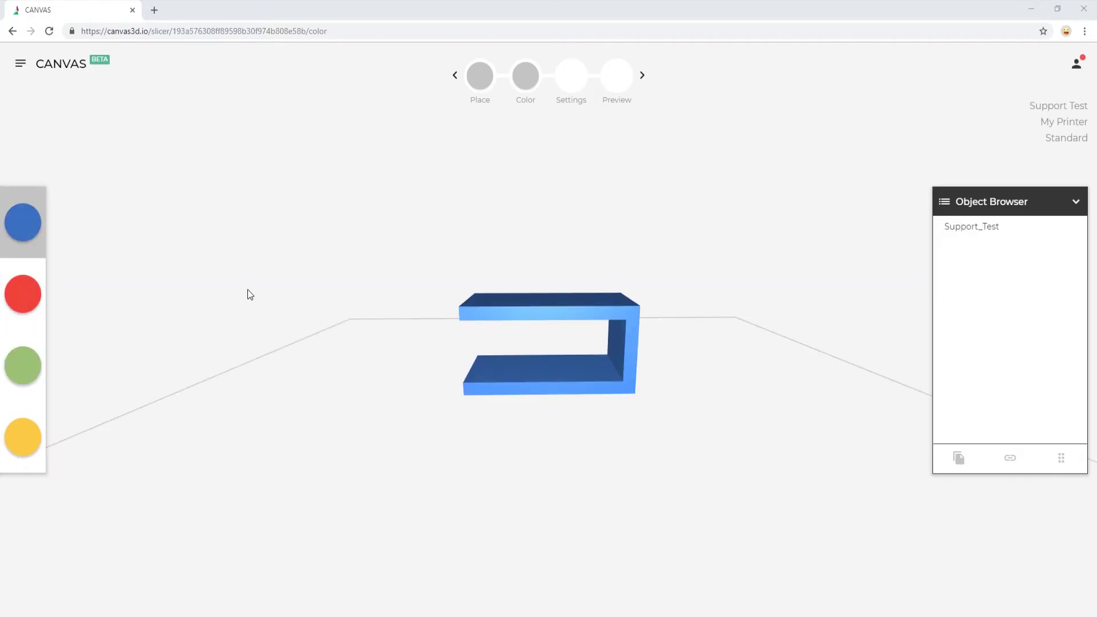
Check the blue and red input materials of Support Test, and enable coarse supports with extruder 2 for both support and support interface.
{"action": "left_click", "coordinate": [39, 239]}
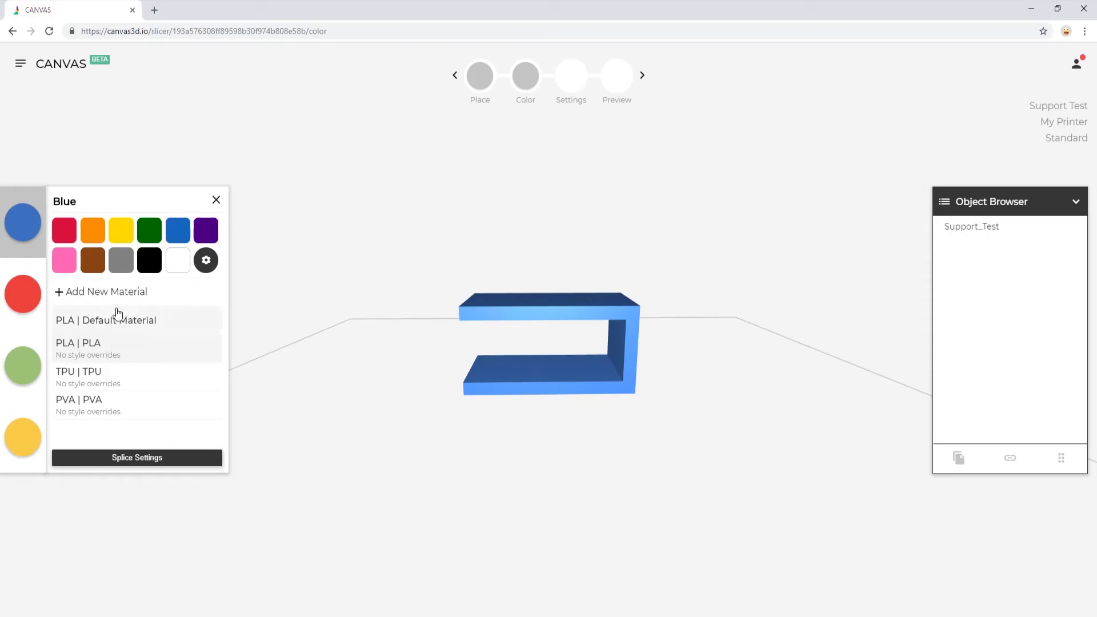
{"action": "left_click", "coordinate": [30, 301]}
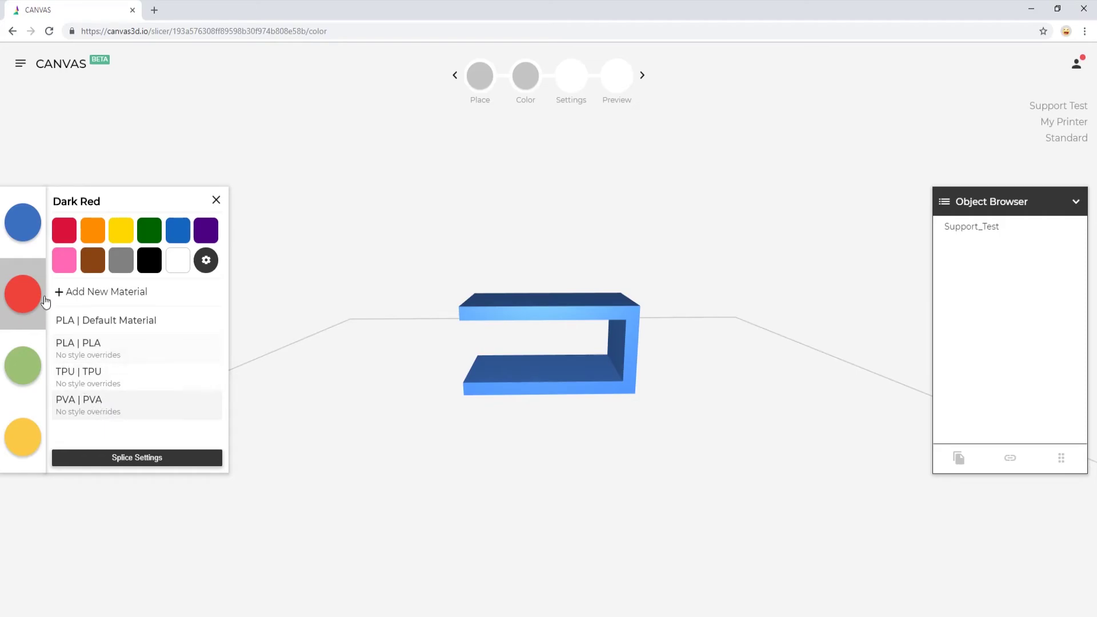
{"action": "left_click", "coordinate": [572, 91]}
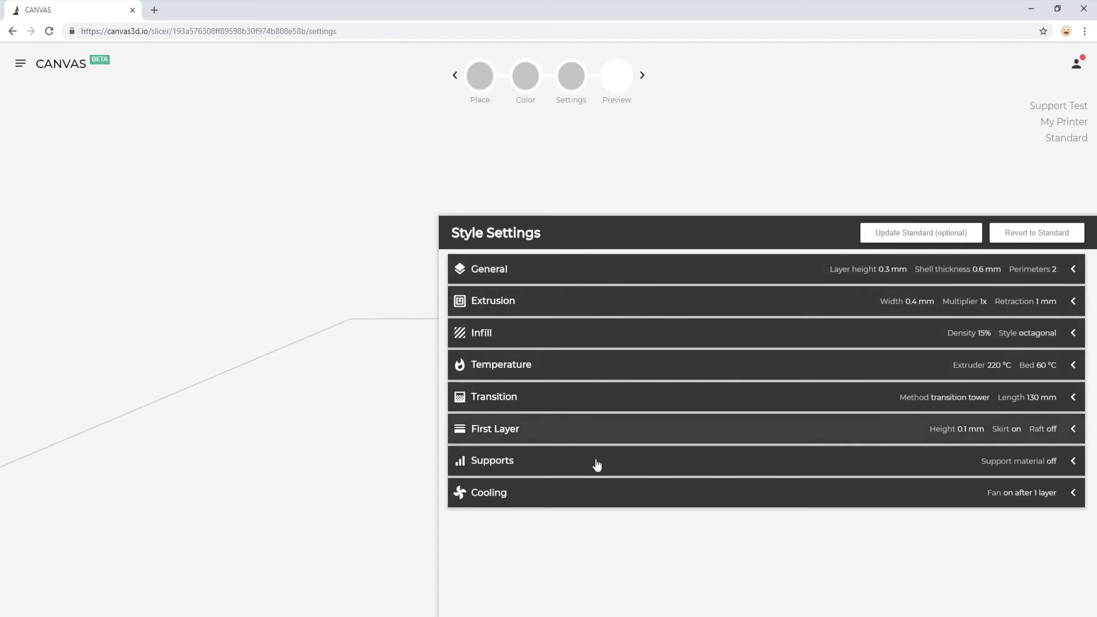
{"action": "left_click", "coordinate": [597, 465]}
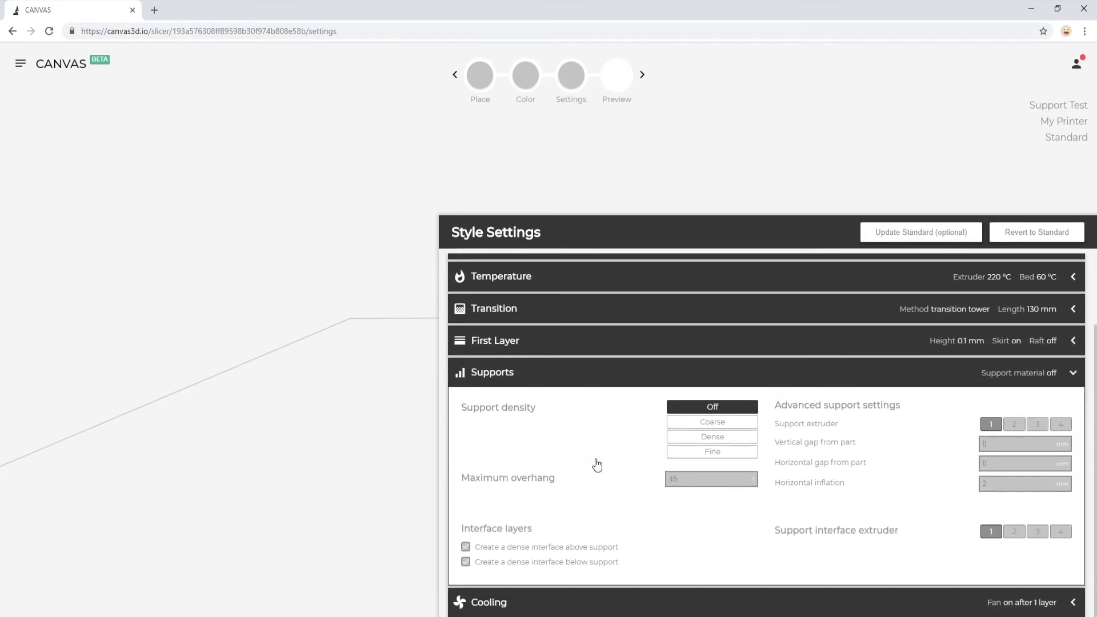
{"action": "left_click", "coordinate": [702, 424]}
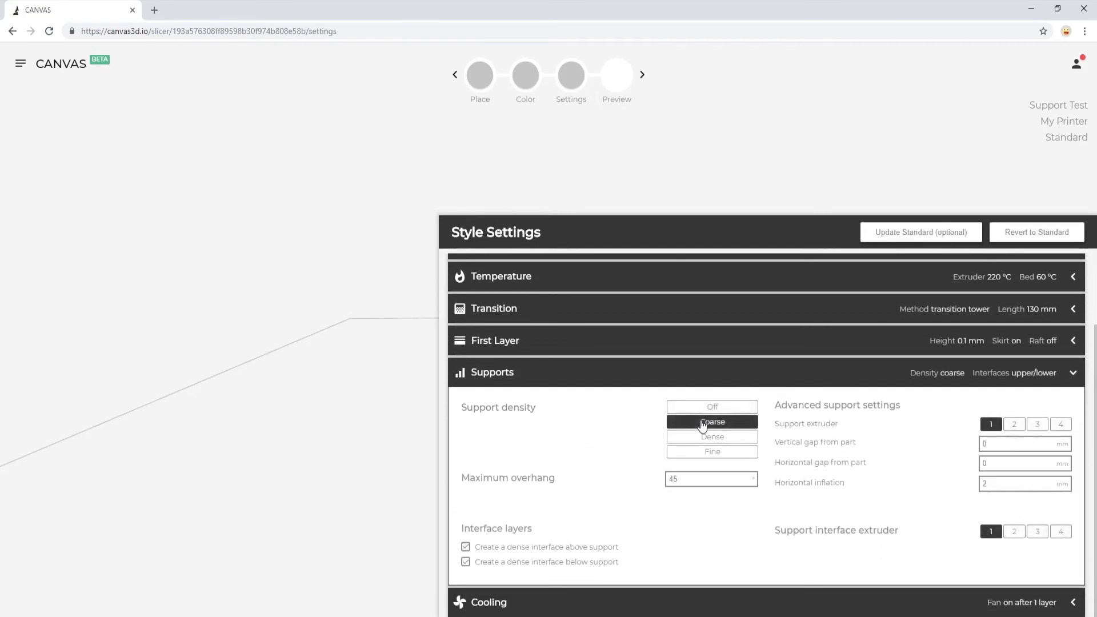
{"action": "left_click", "coordinate": [1014, 426]}
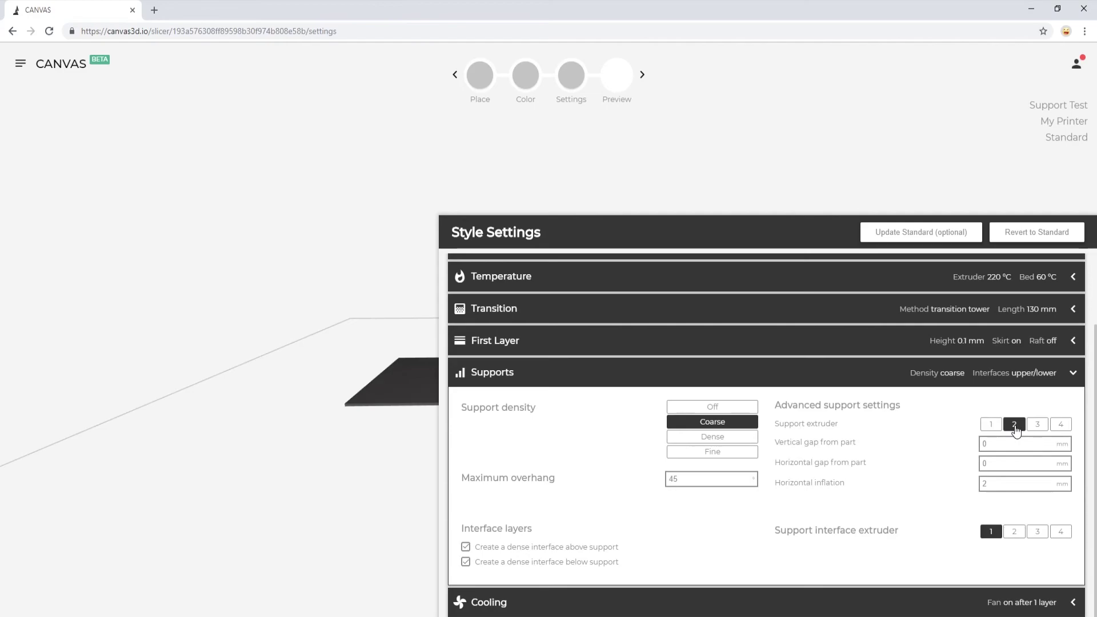
{"action": "left_click", "coordinate": [1013, 532]}
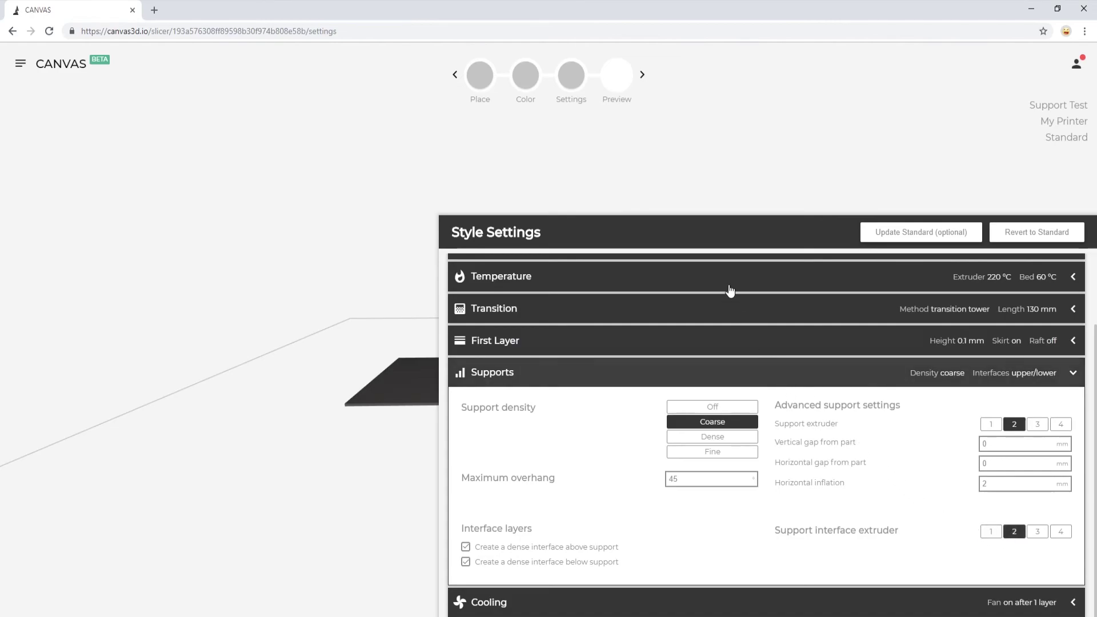
Preview the sliced Support Test print and examine its supports and transition tower up close.
{"action": "left_click", "coordinate": [621, 77]}
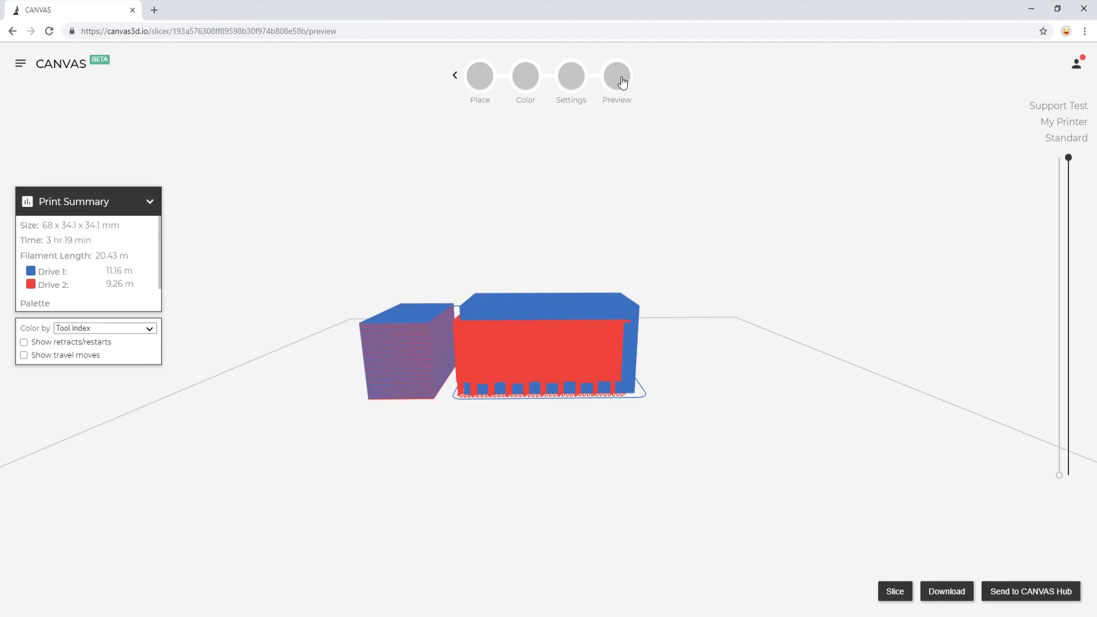
{"action": "scroll", "coordinate": [632, 336], "scroll_direction": "up", "scroll_amount": 5}
{"action": "left_click_drag", "start_coordinate": [753, 404], "coordinate": [770, 424]}
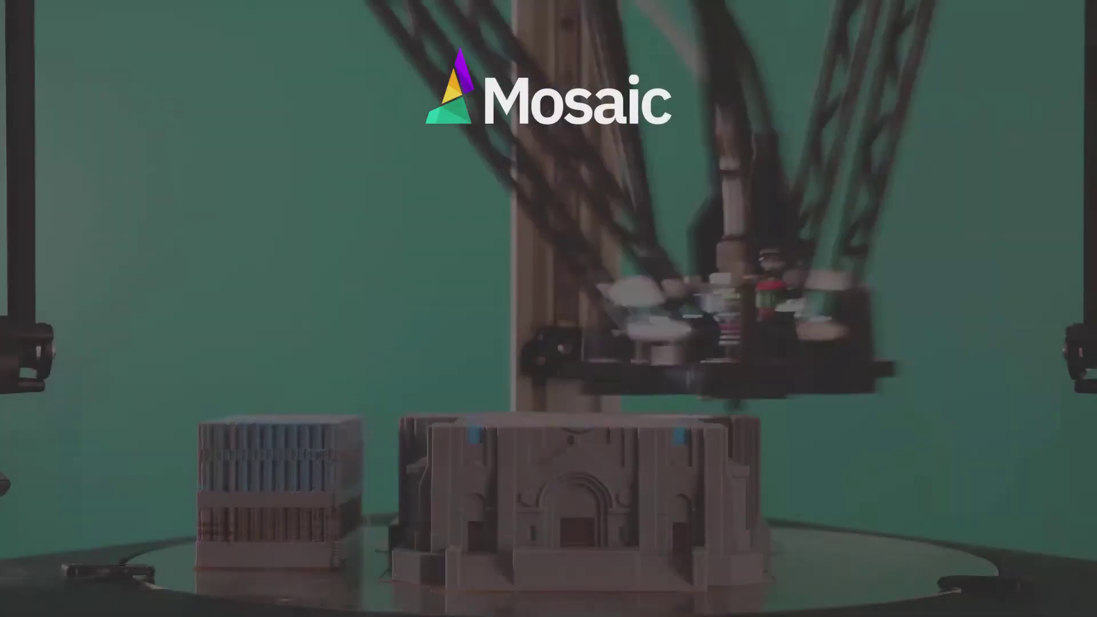